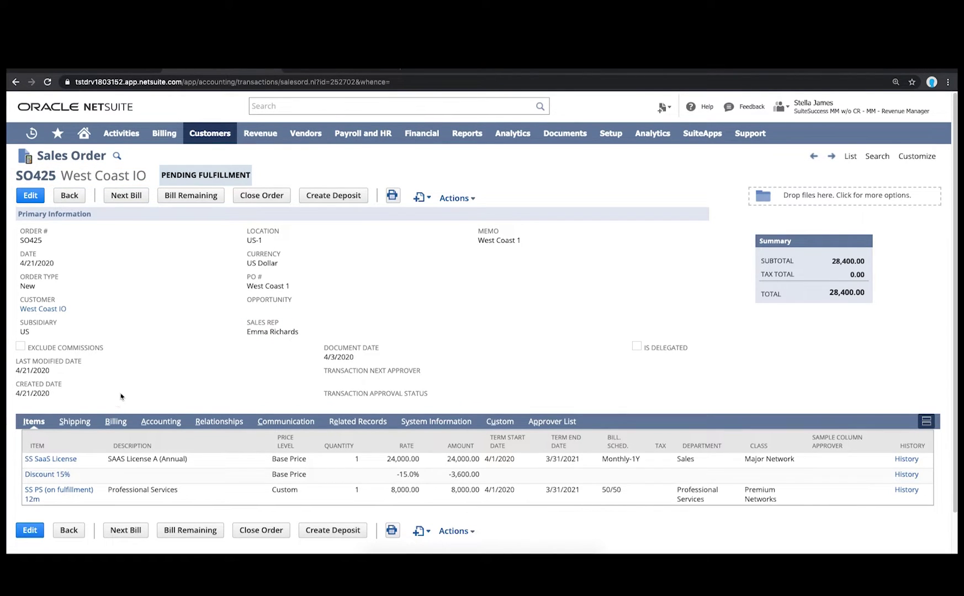
# - Open the SS SaaS License item record from the West Coast IO sales order and review its subsidiaries and revenue recognition settings
pyautogui.rightClick(76, 460)
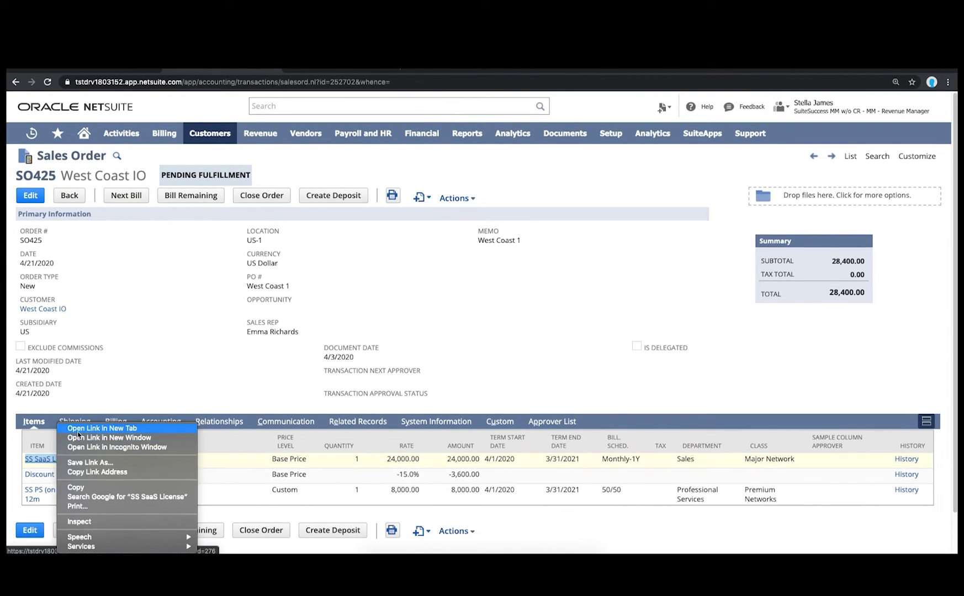
pyautogui.click(77, 438)
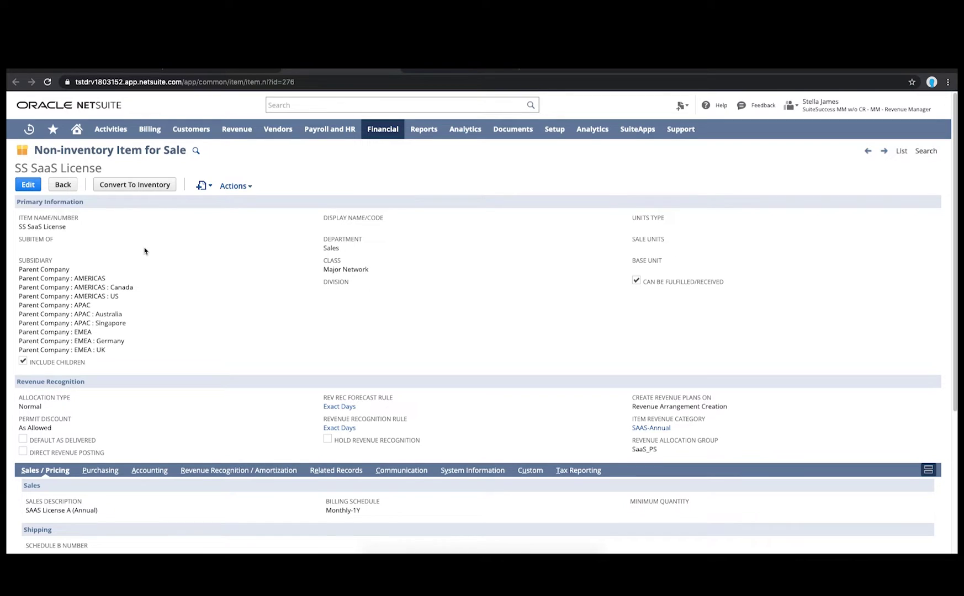
pyautogui.moveTo(12, 250); pyautogui.dragTo(160, 373)
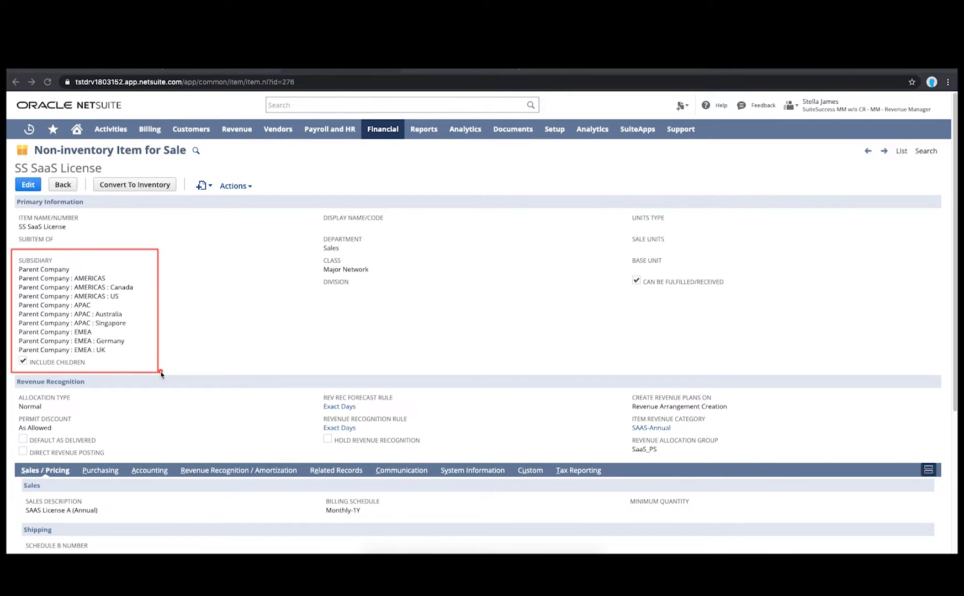
pyautogui.moveTo(318, 389); pyautogui.dragTo(438, 457)
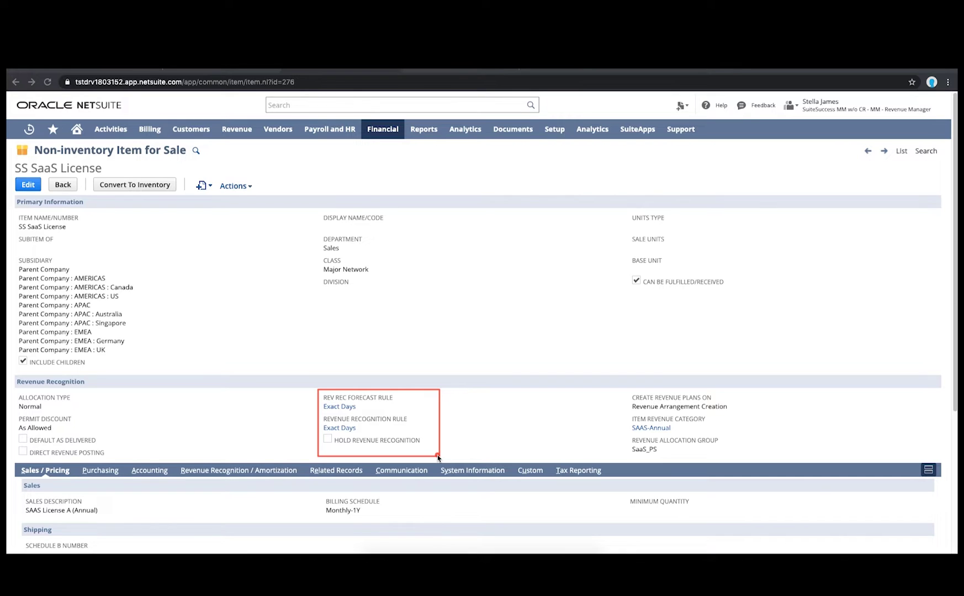
pyautogui.moveTo(621, 431); pyautogui.dragTo(737, 457)
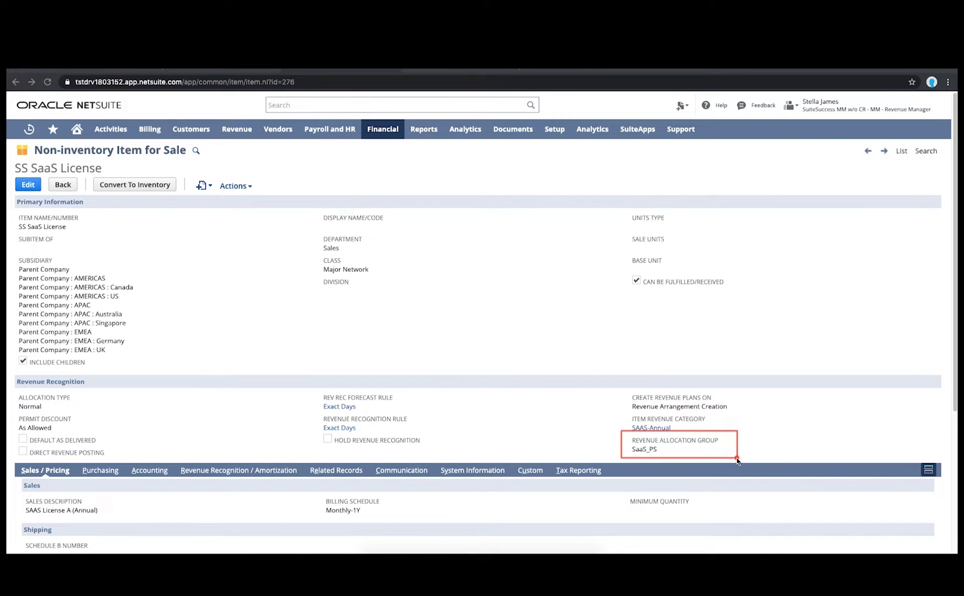
# - Review the SS SaaS License item's billing schedule and the currencies available for its pricing
pyautogui.moveTo(318, 493); pyautogui.dragTo(395, 518)
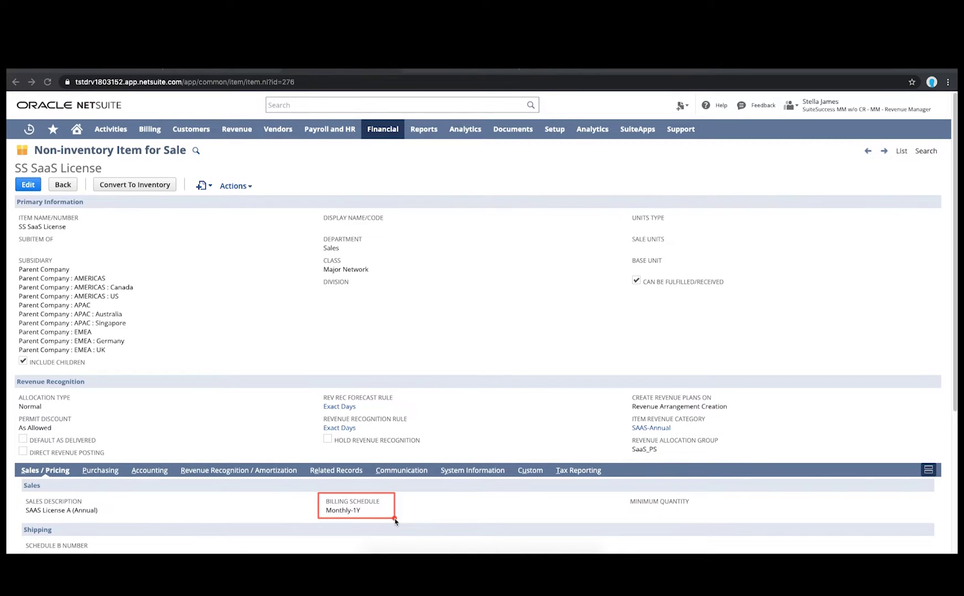
pyautogui.scroll(-5, 395, 522)
pyautogui.moveTo(21, 412); pyautogui.dragTo(438, 433)
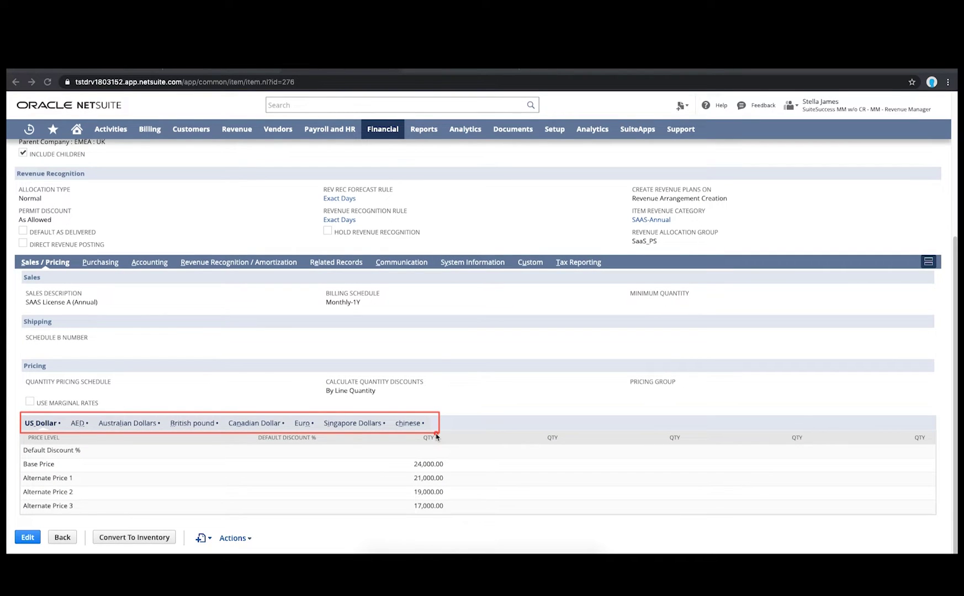
pyautogui.press('Escape')
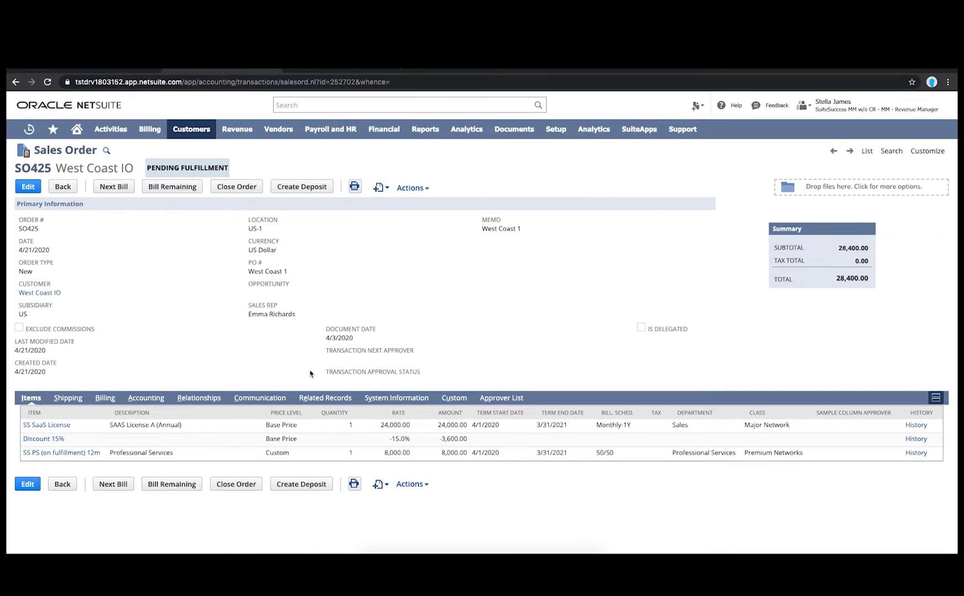
# - Open the revenue arrangement related to the West Coast IO sales order and examine its revenue elements and allocation detail
pyautogui.click(323, 398)
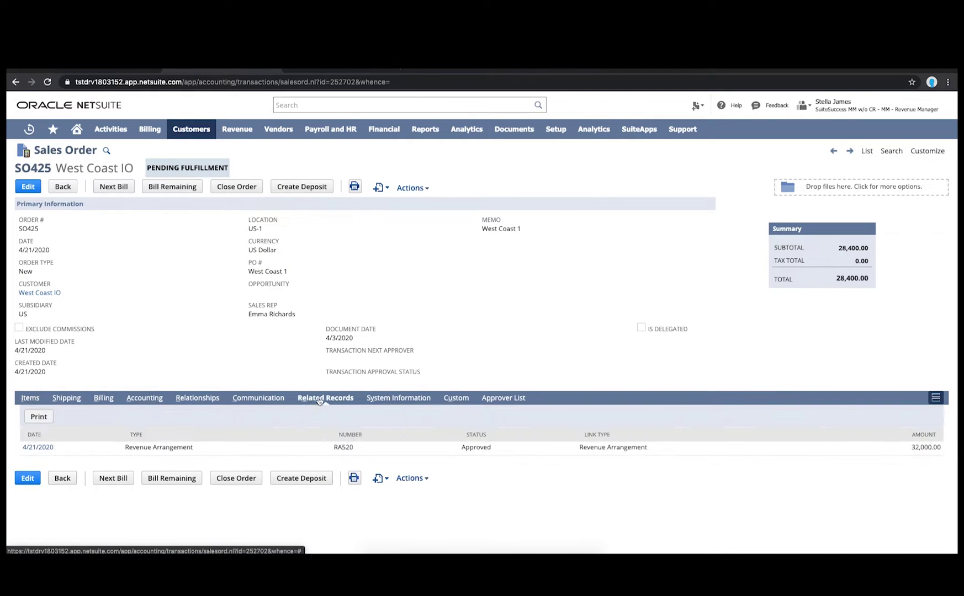
pyautogui.rightClick(42, 449)
pyautogui.click(69, 429)
pyautogui.click(342, 70)
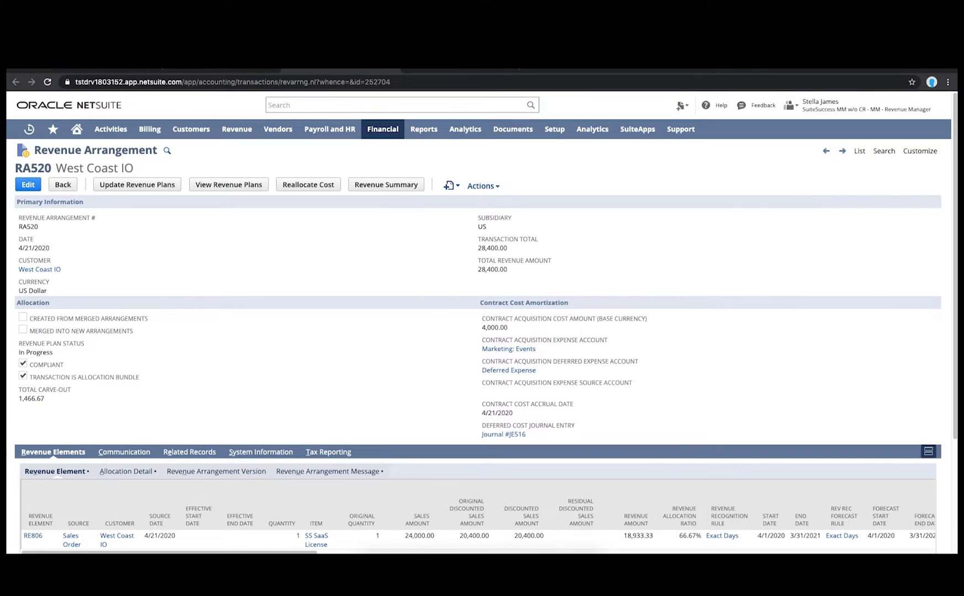
pyautogui.scroll(-3, 355, 378)
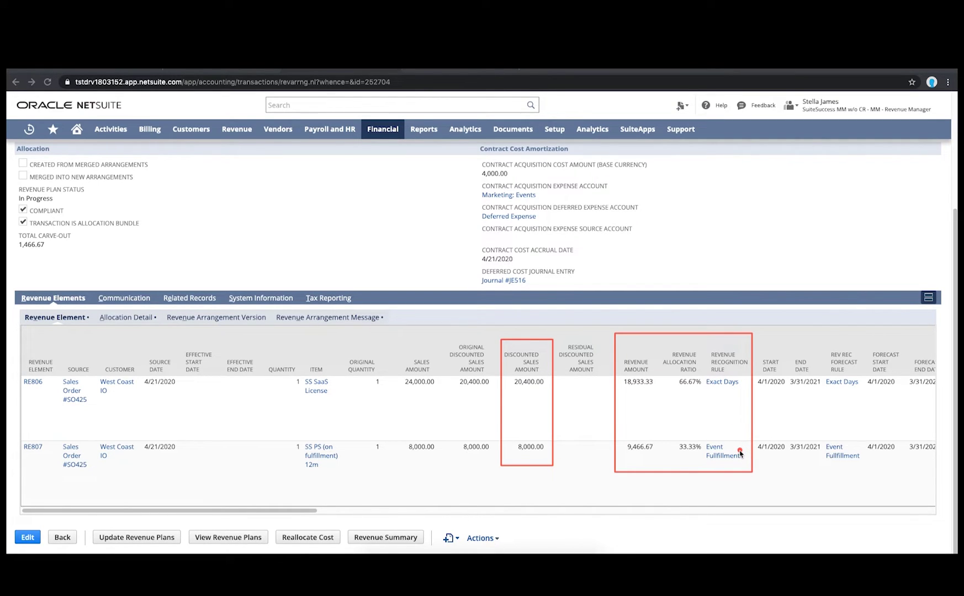
pyautogui.click(140, 319)
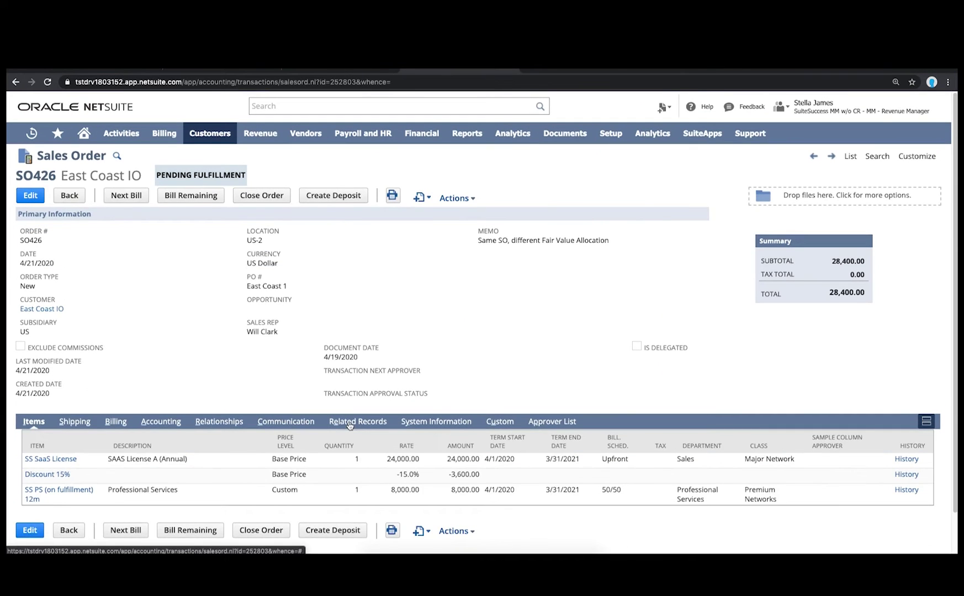
# - Open the revenue arrangement related to the East Coast IO sales order and examine its revenue amounts and allocation ratios
pyautogui.click(349, 423)
pyautogui.rightClick(37, 476)
pyautogui.click(85, 430)
pyautogui.click(575, 69)
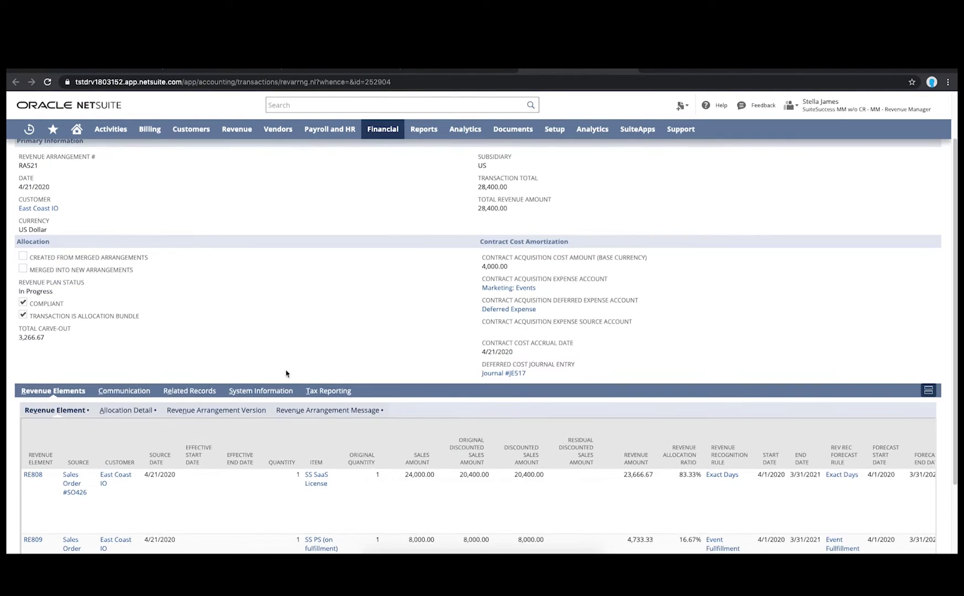
pyautogui.scroll(-5, 309, 378)
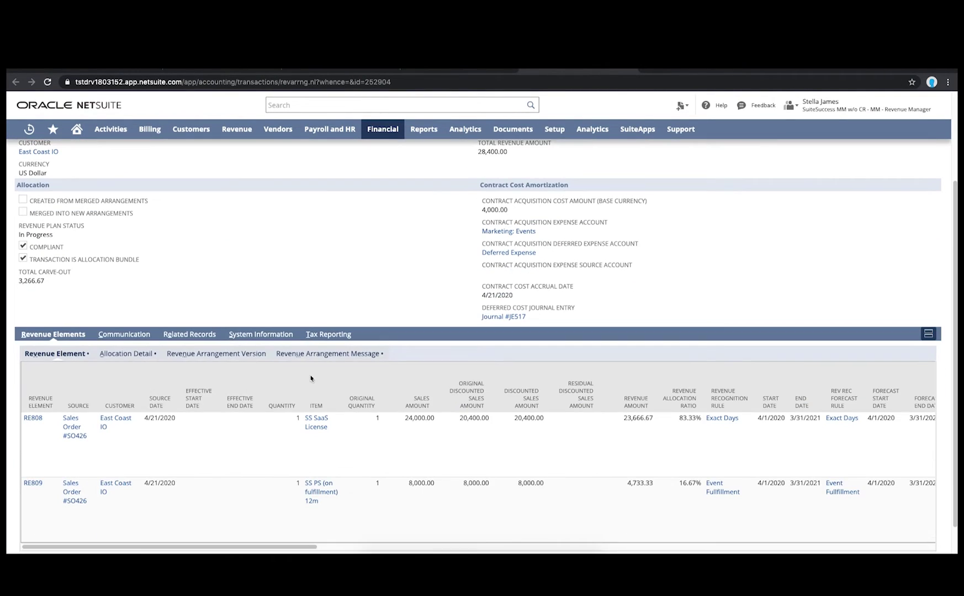
pyautogui.moveTo(608, 352); pyautogui.dragTo(703, 470)
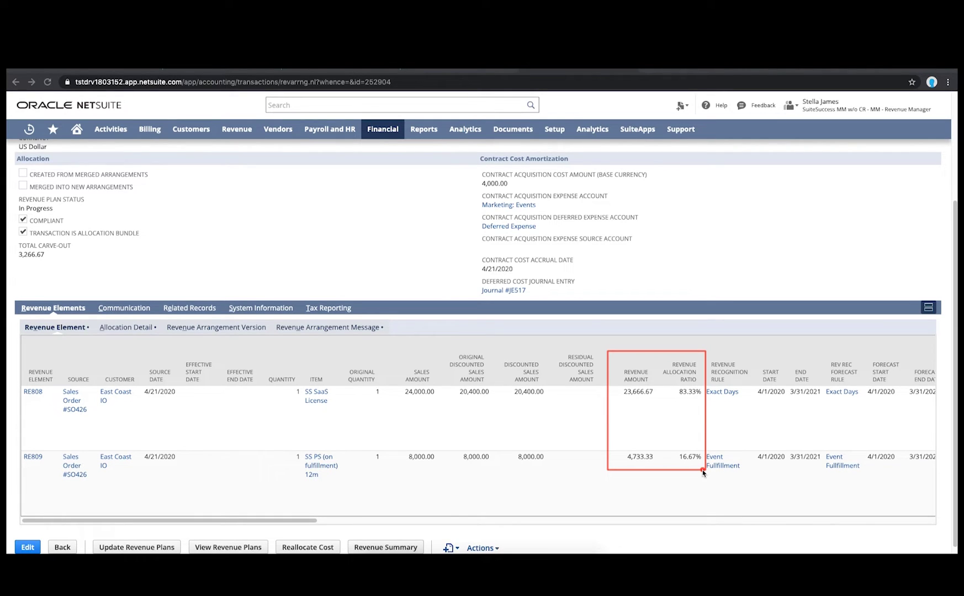
pyautogui.press('Escape')
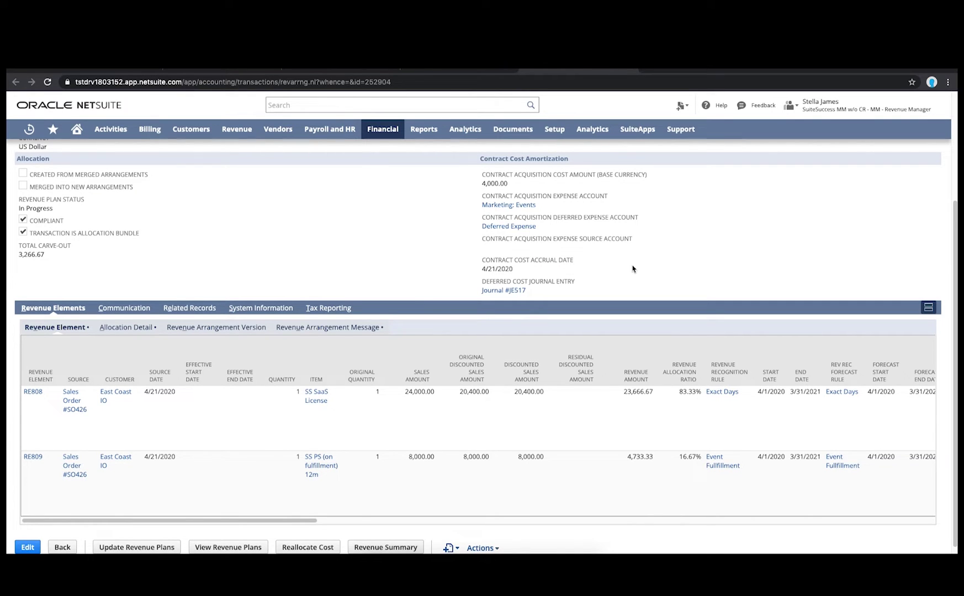
# - Search for "fair value" and open the Fair Value Price Lists page
pyautogui.click(341, 106)
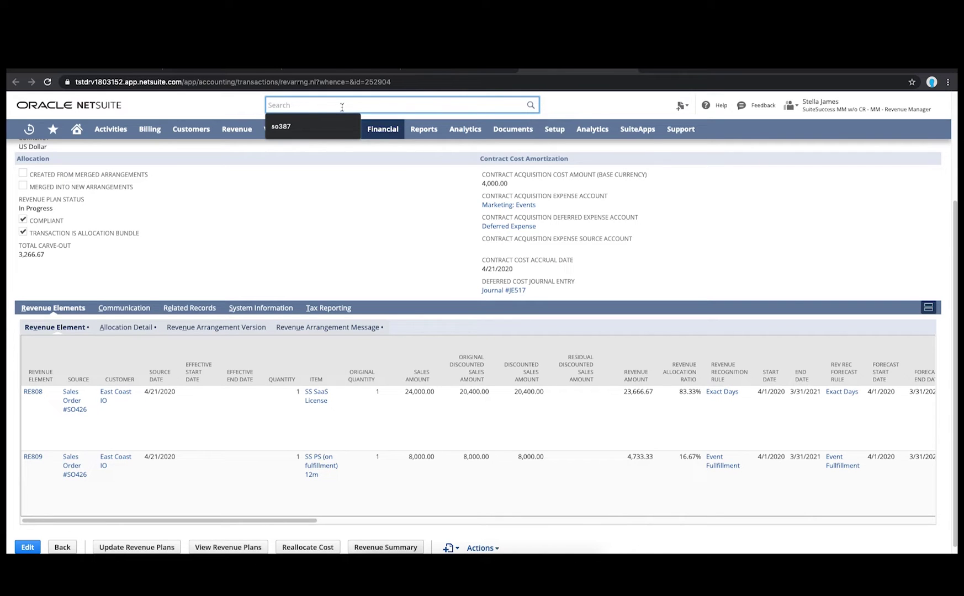
pyautogui.write('fair value')
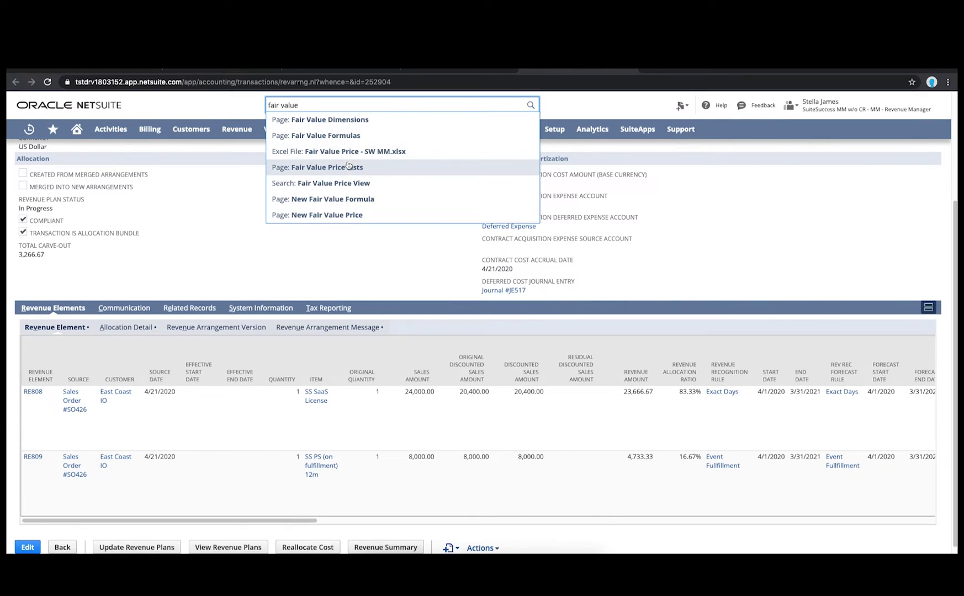
pyautogui.click(348, 169)
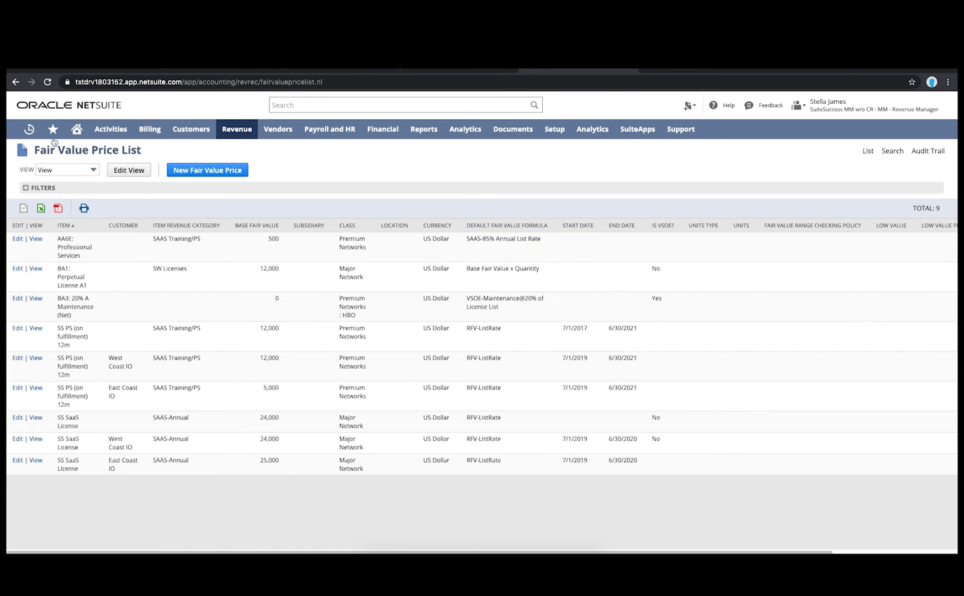
# - Open the SuiteSuccess- Revenue Recognition Forecast Detail report and enlarge it to compare the East Coast IO and West Coast IO forecasts
pyautogui.moveTo(55, 137)
pyautogui.click(81, 169)
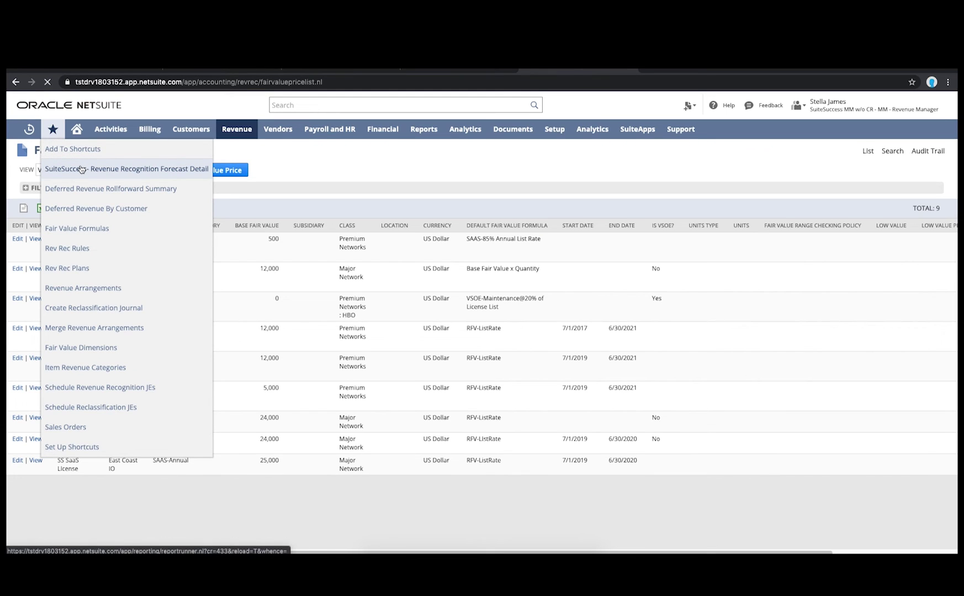
pyautogui.hotkey('ctrl', '+')
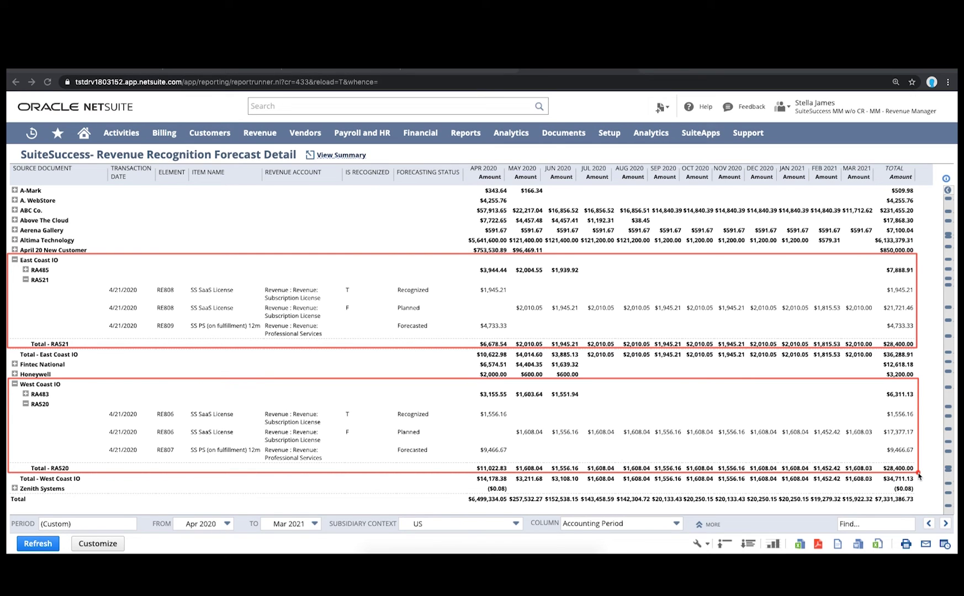
# - Return to the home dashboard and review the revenue management transaction links in the Navigation Portlet
pyautogui.click(83, 135)
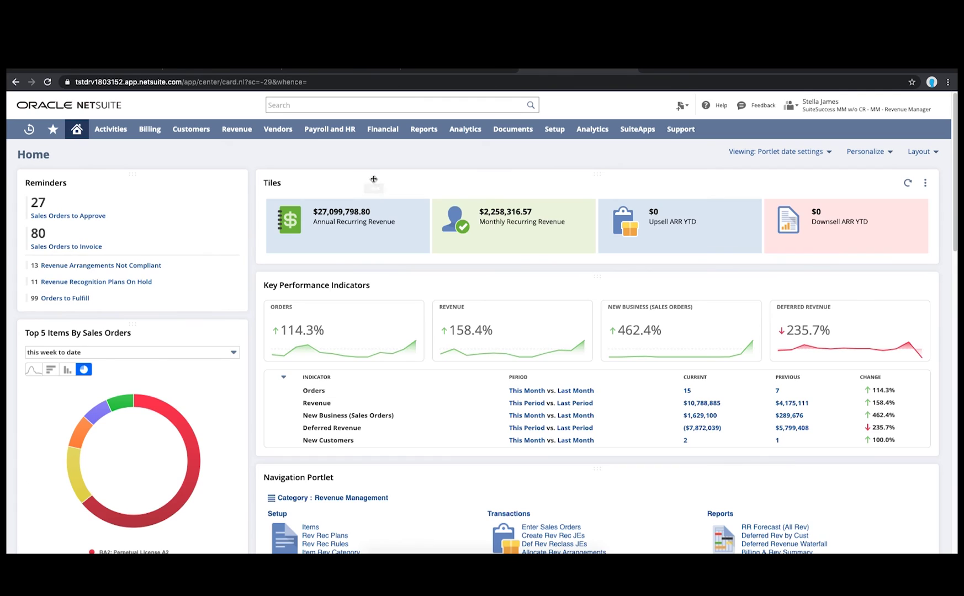
pyautogui.scroll(-3, 403, 210)
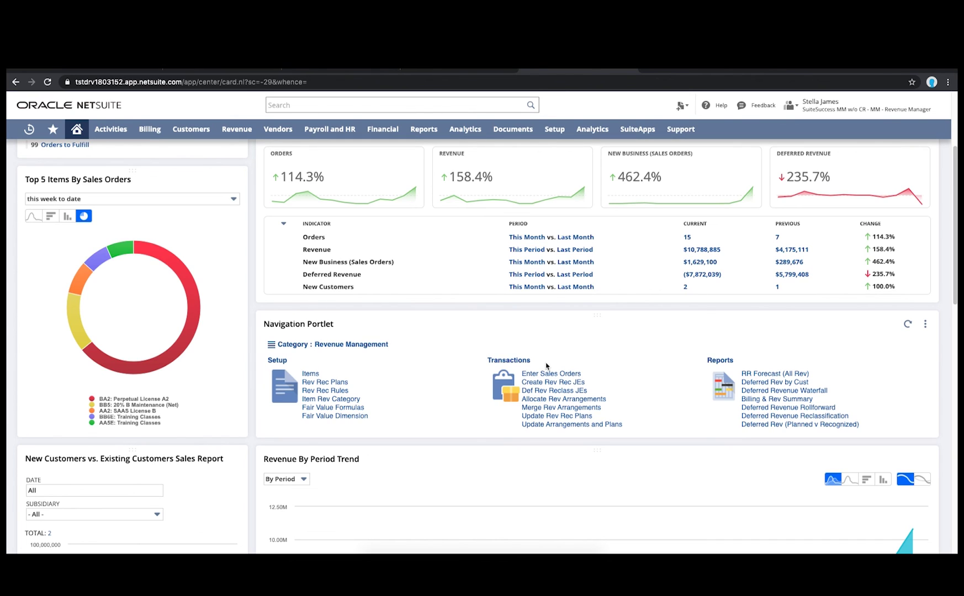
pyautogui.moveTo(482, 348); pyautogui.dragTo(636, 434)
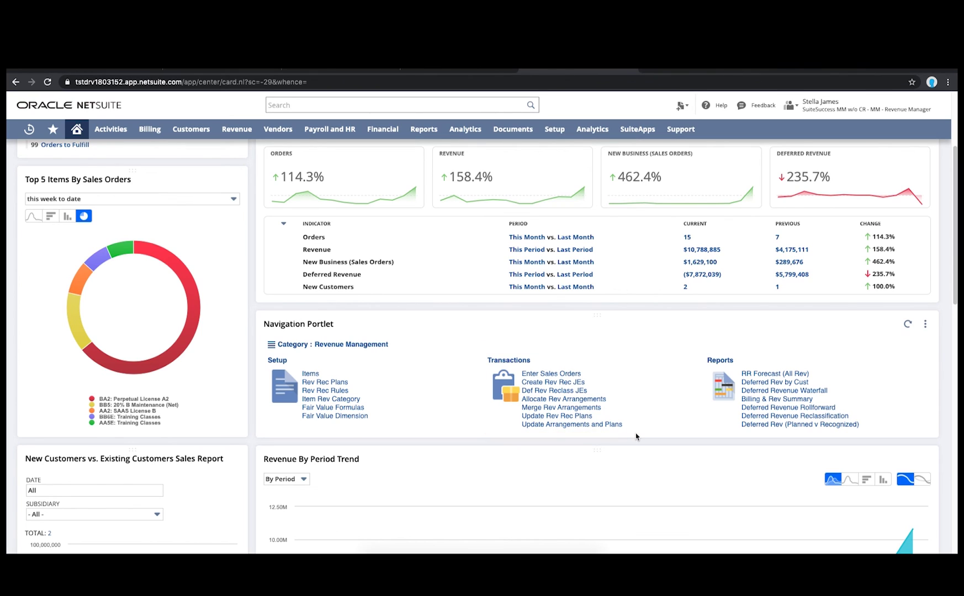